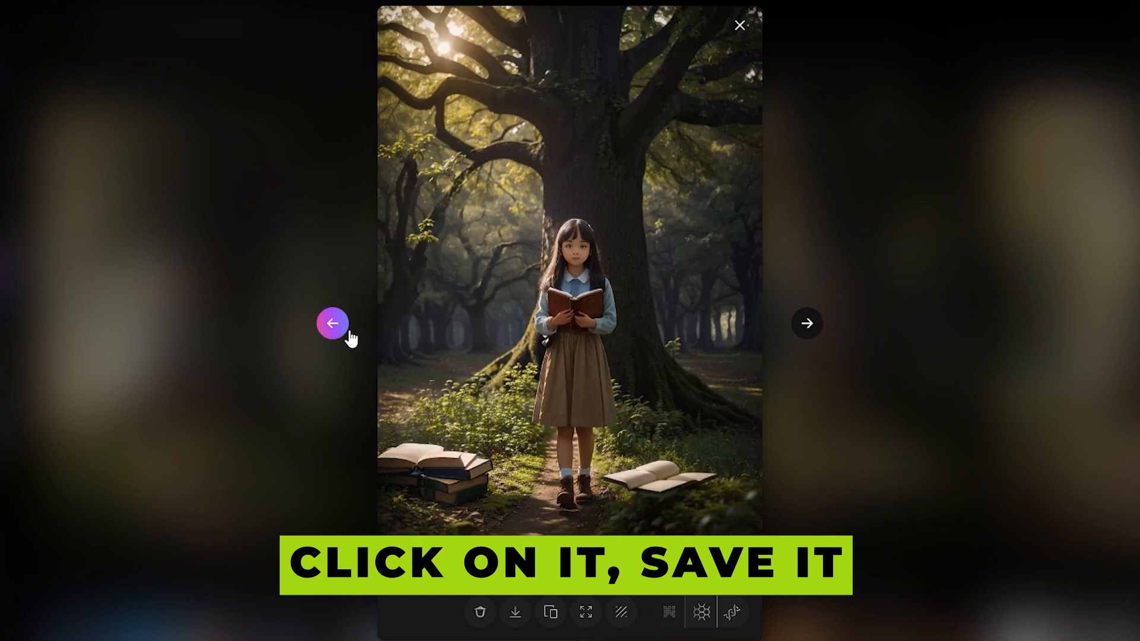
click(345, 328)
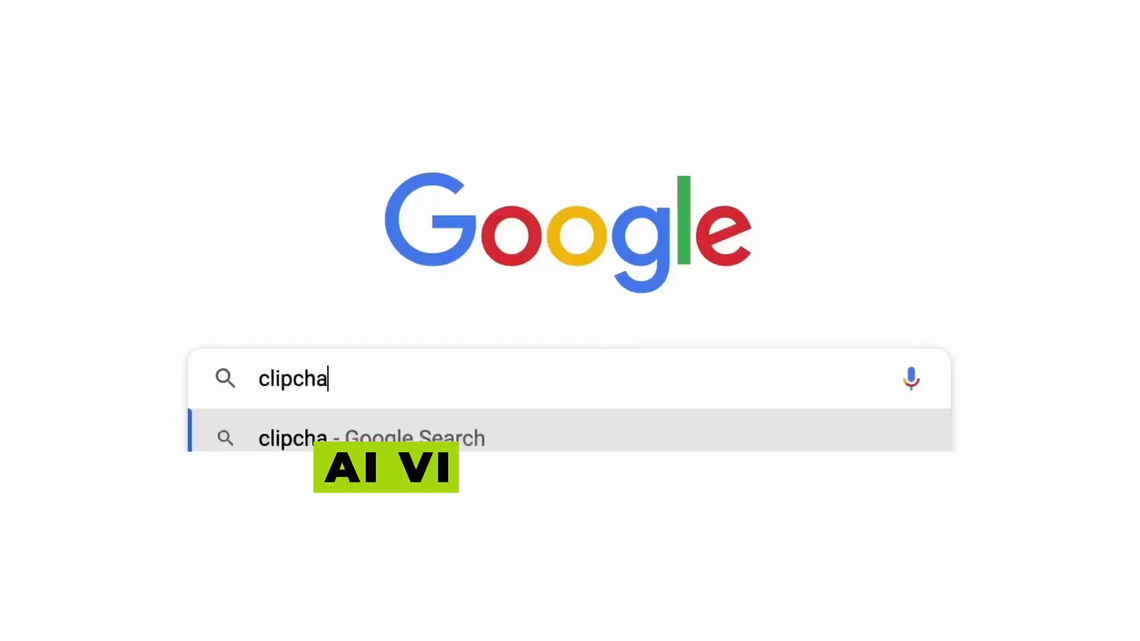
Step: Search Google for "clipchamp" and open the Clipchamp website
text(mp)
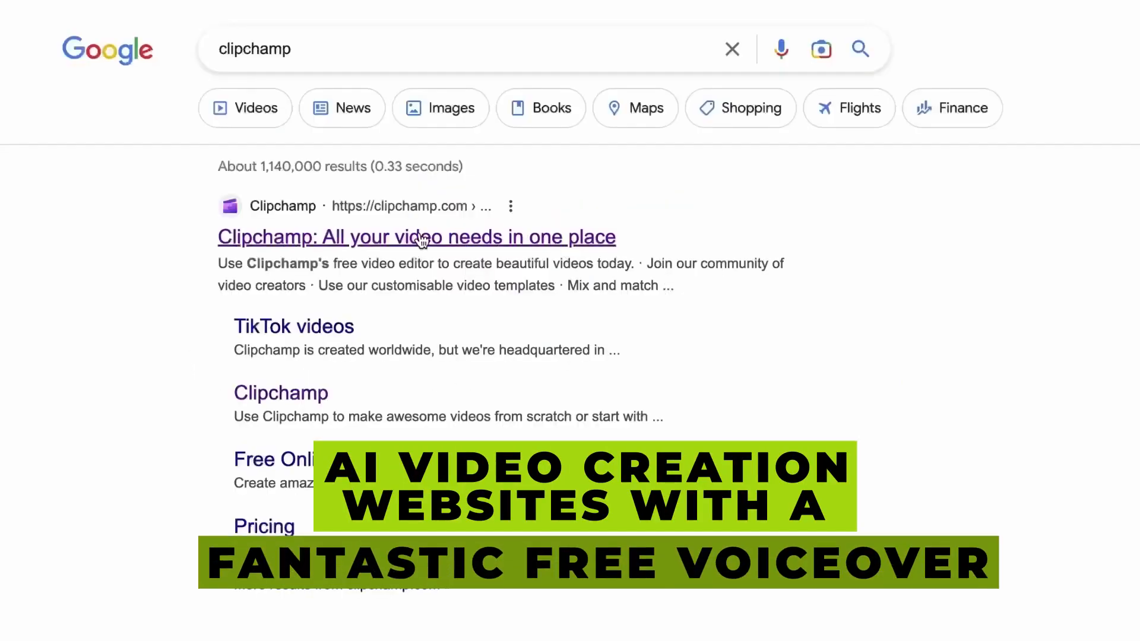
click(420, 239)
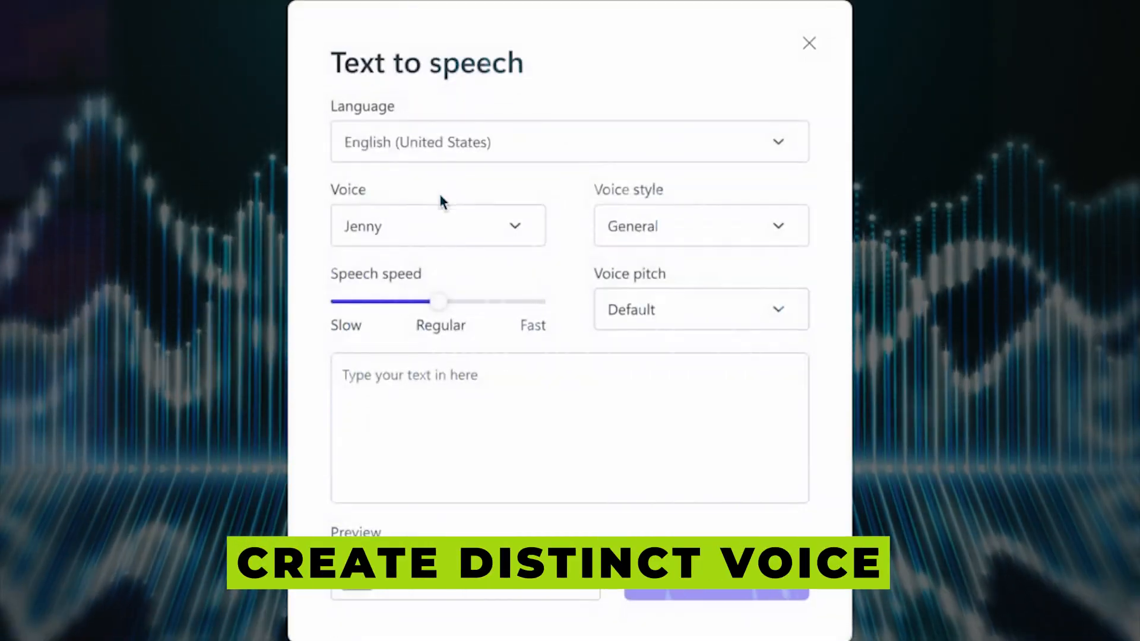
Step: Examine the text-to-speech options for language, voice, voice style, speech speed and voice pitch
click(452, 225)
mouse_move(536, 322)
mouse_down()
mouse_move(536, 562)
mouse_move(520, 308)
mouse_up()
click(464, 404)
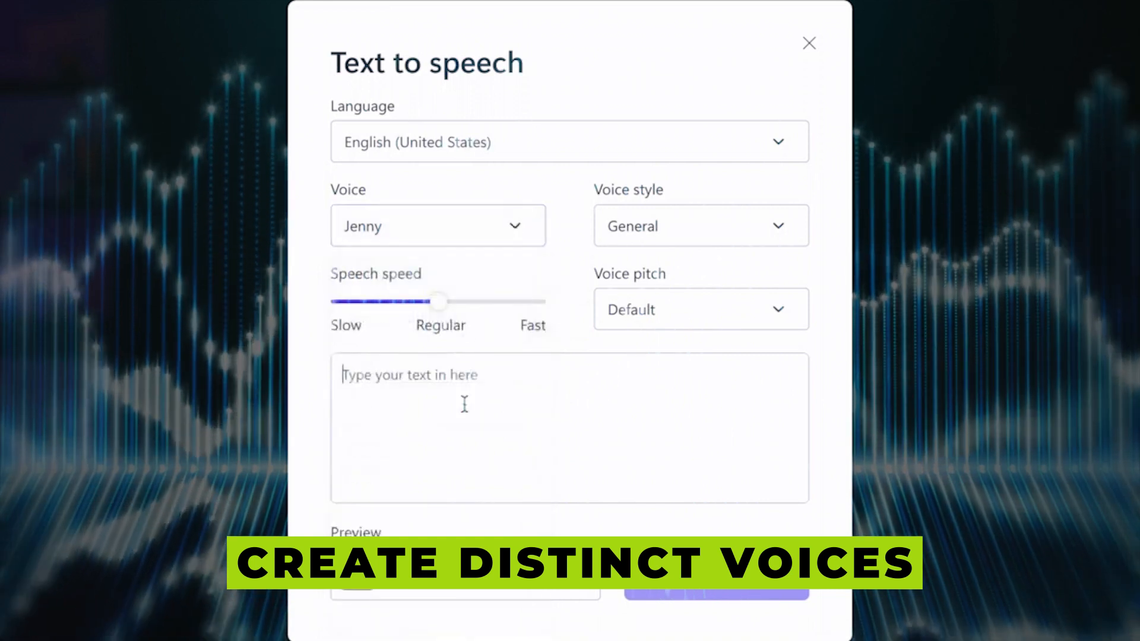
drag(440, 303, 501, 304)
click(700, 226)
scroll(707, 334, down, 3)
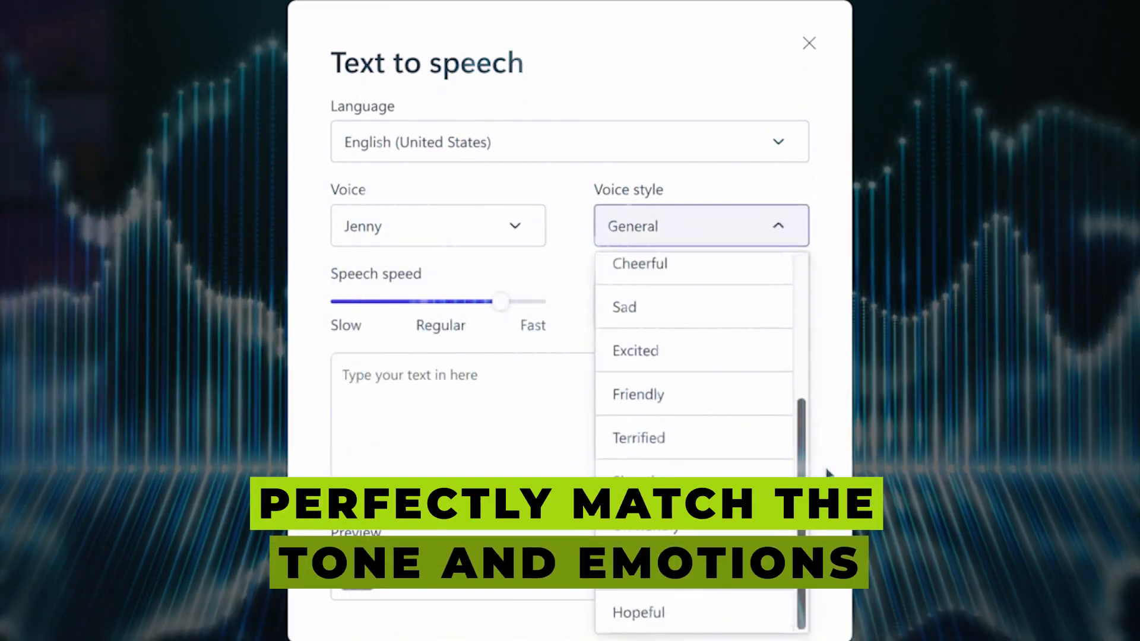
click(708, 315)
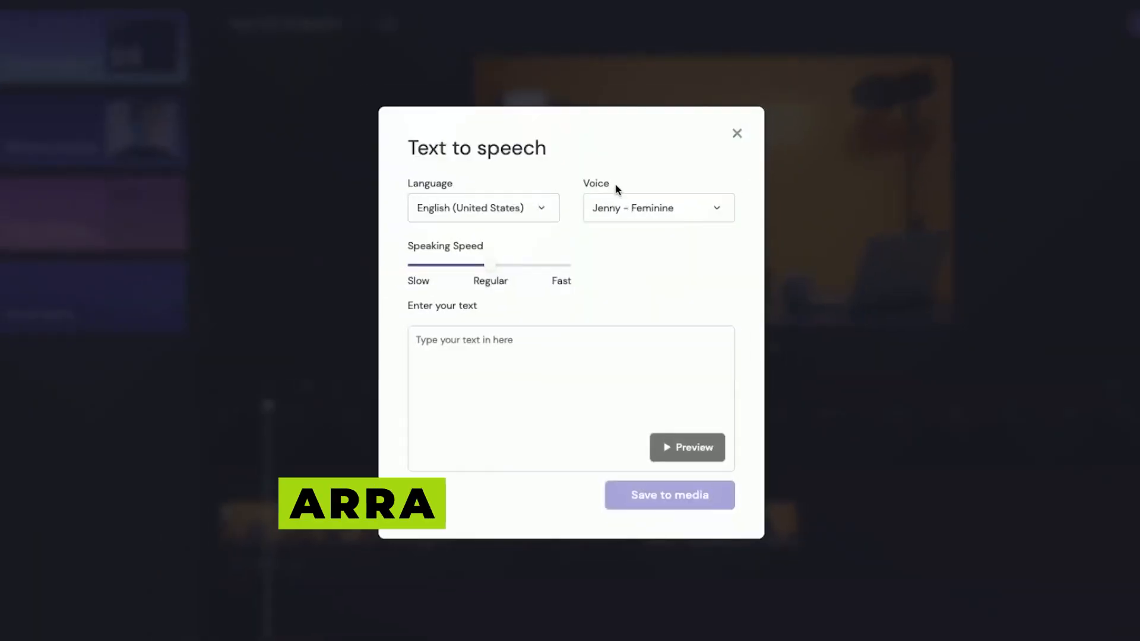
click(484, 208)
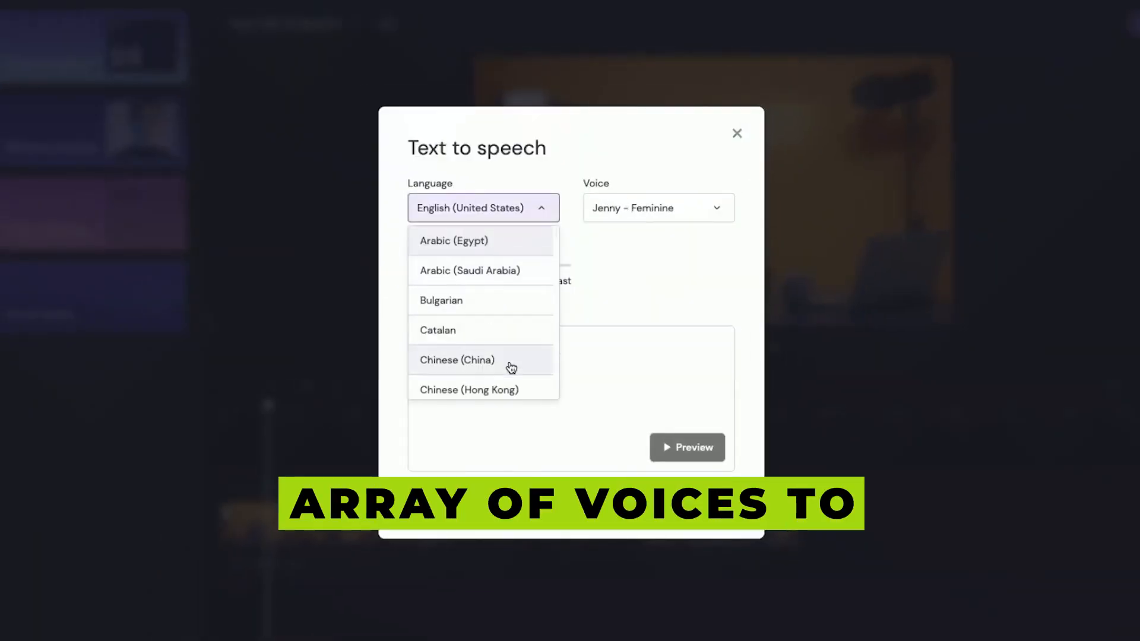
click(659, 208)
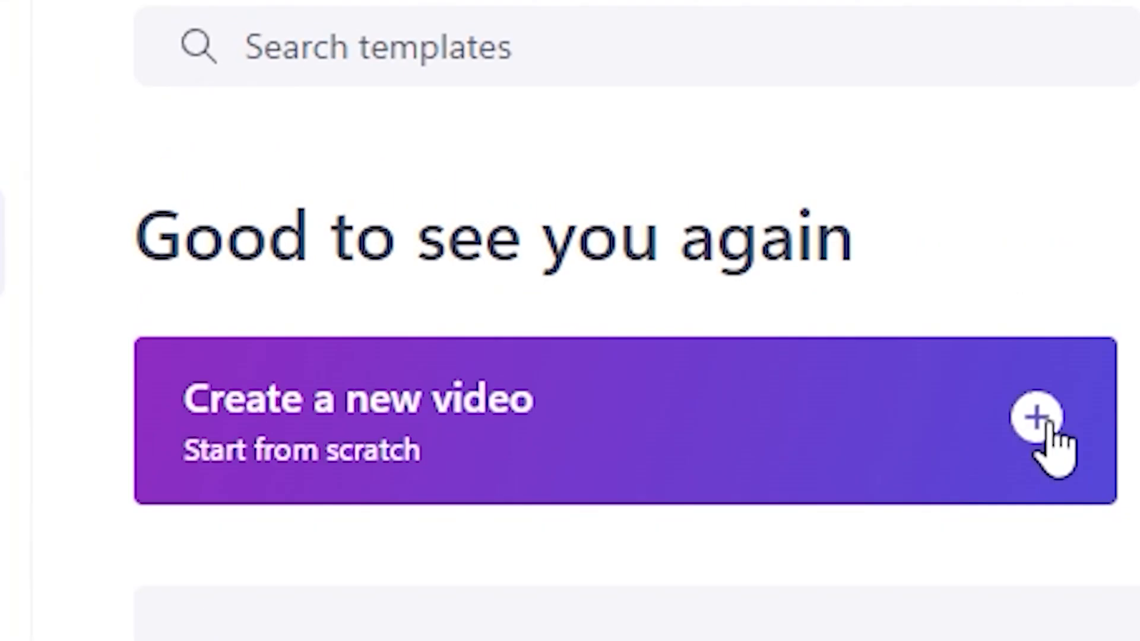
Step: Create a new video from scratch and open the text-to-speech creator for it
click(1036, 418)
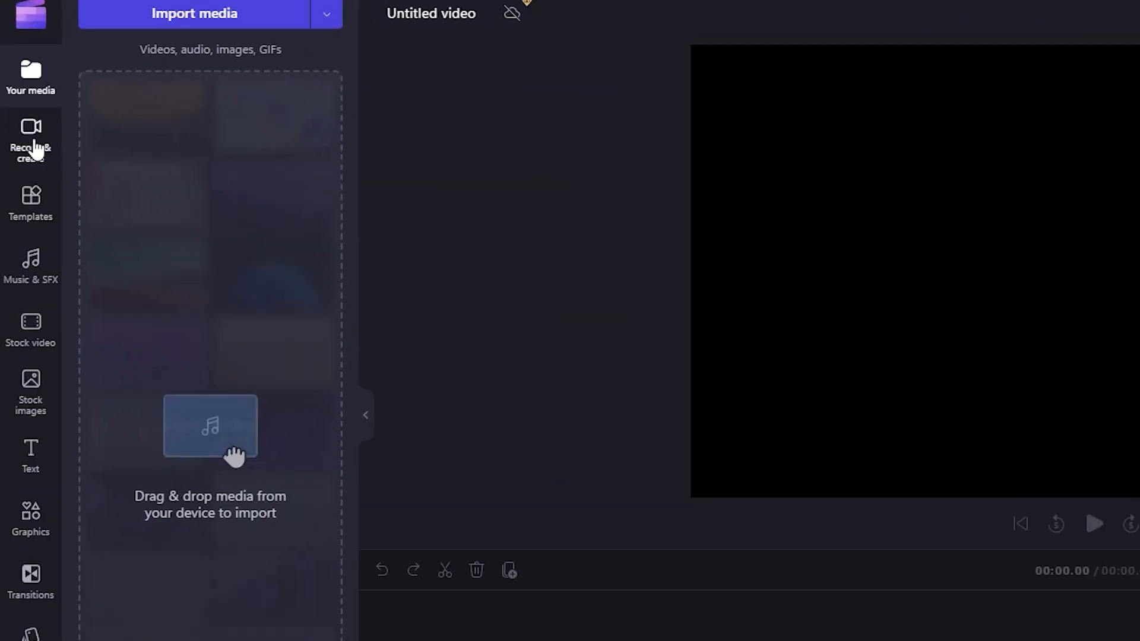
click(18, 147)
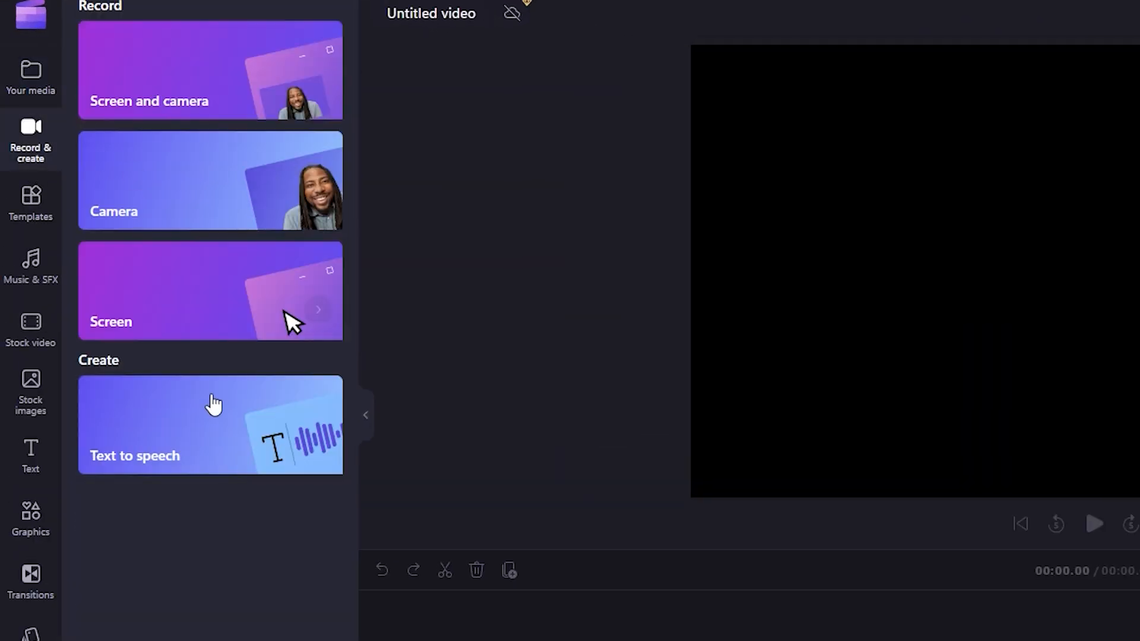
click(196, 445)
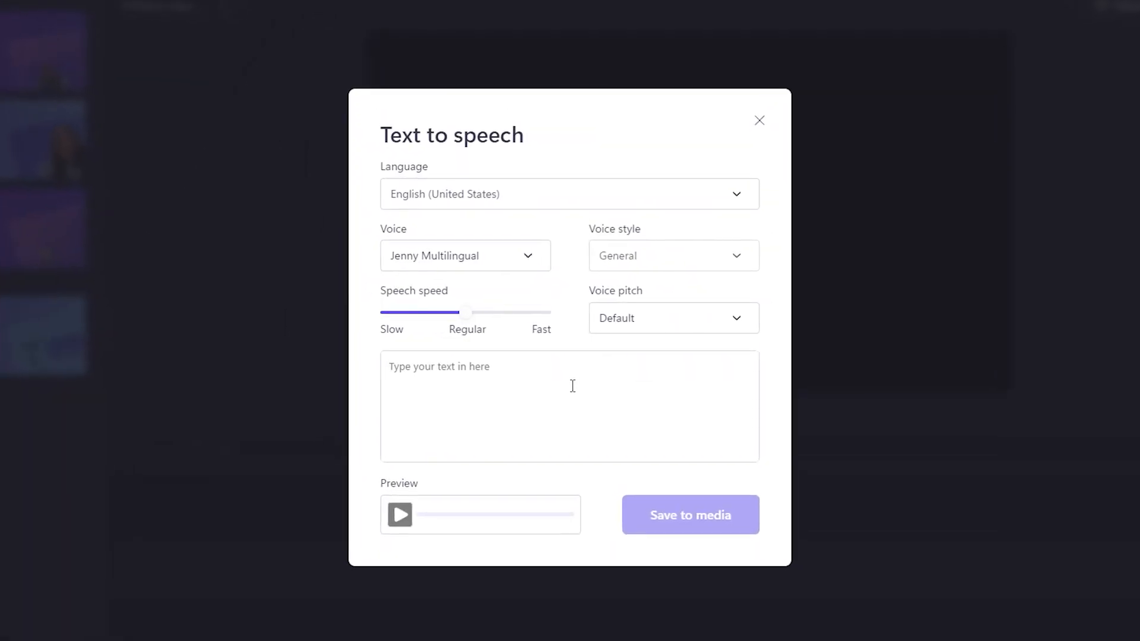
Step: Paste the copied story about Lily as the text-to-speech script and check it from its beginning
click(571, 391)
key(ctrl+v)
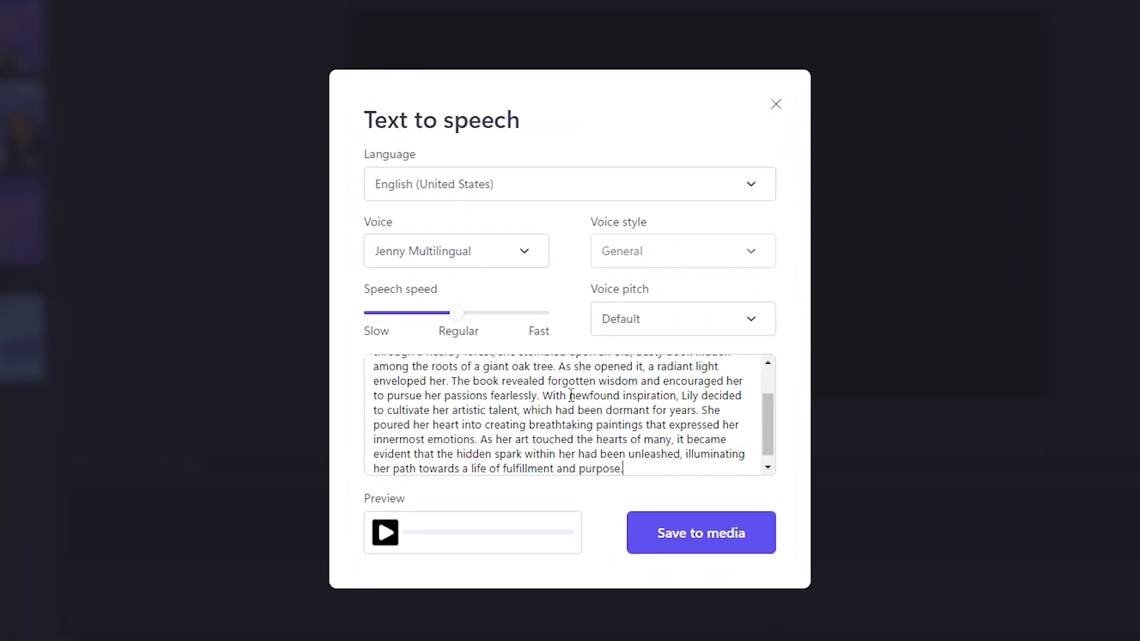
scroll(571, 397, up, 3)
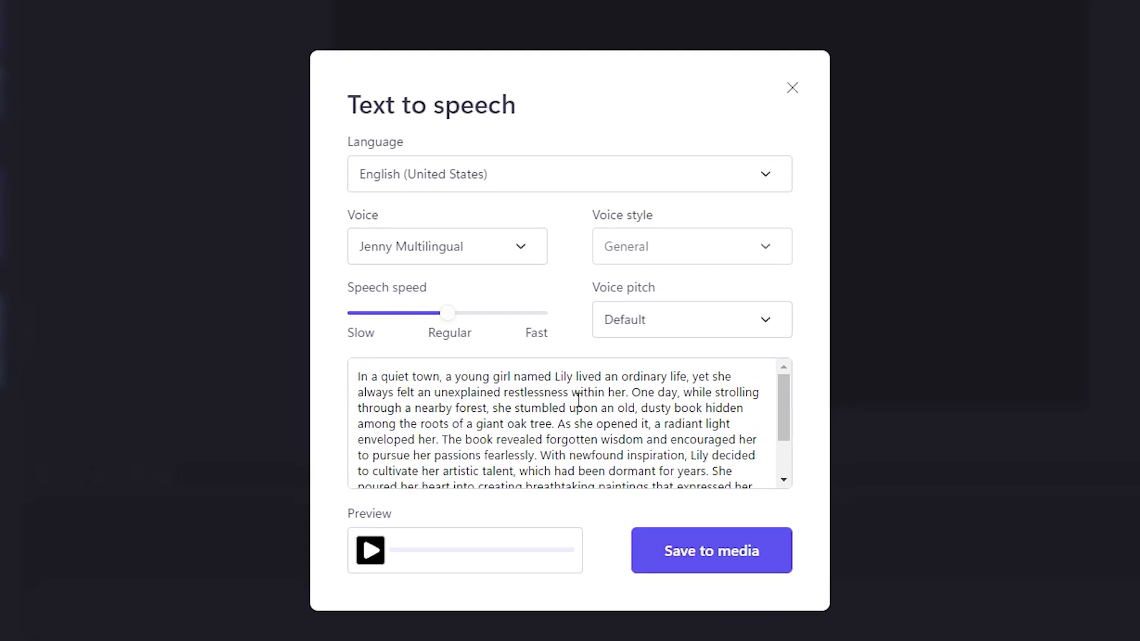
Step: Set the speech language to English (United Kingdom) and the voice to Bella, and preview the voiceover
click(459, 179)
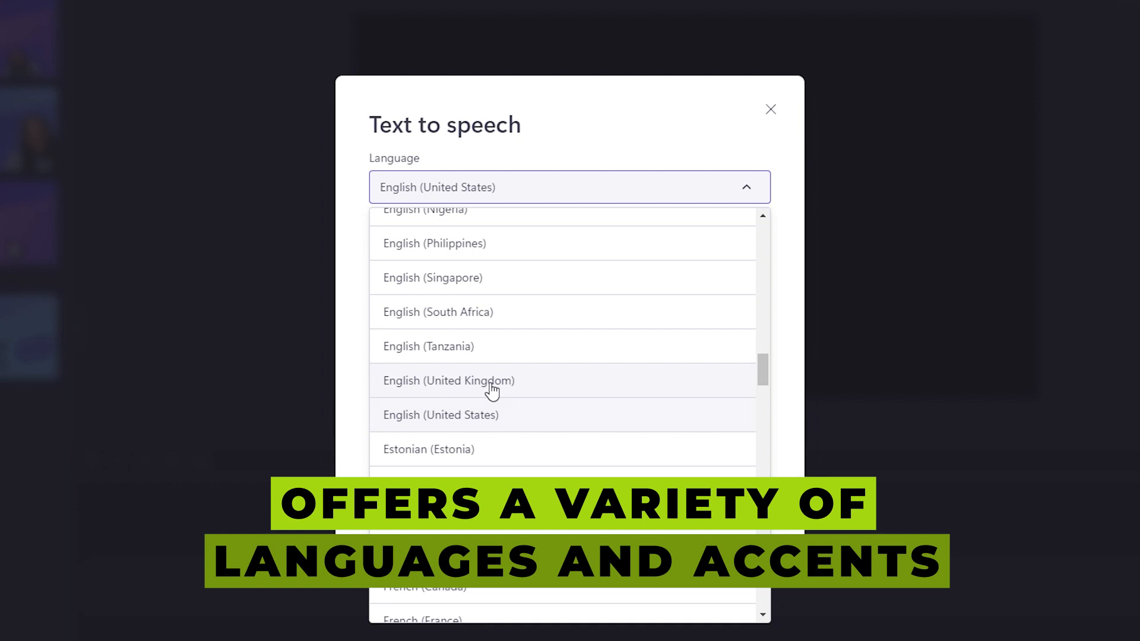
click(491, 383)
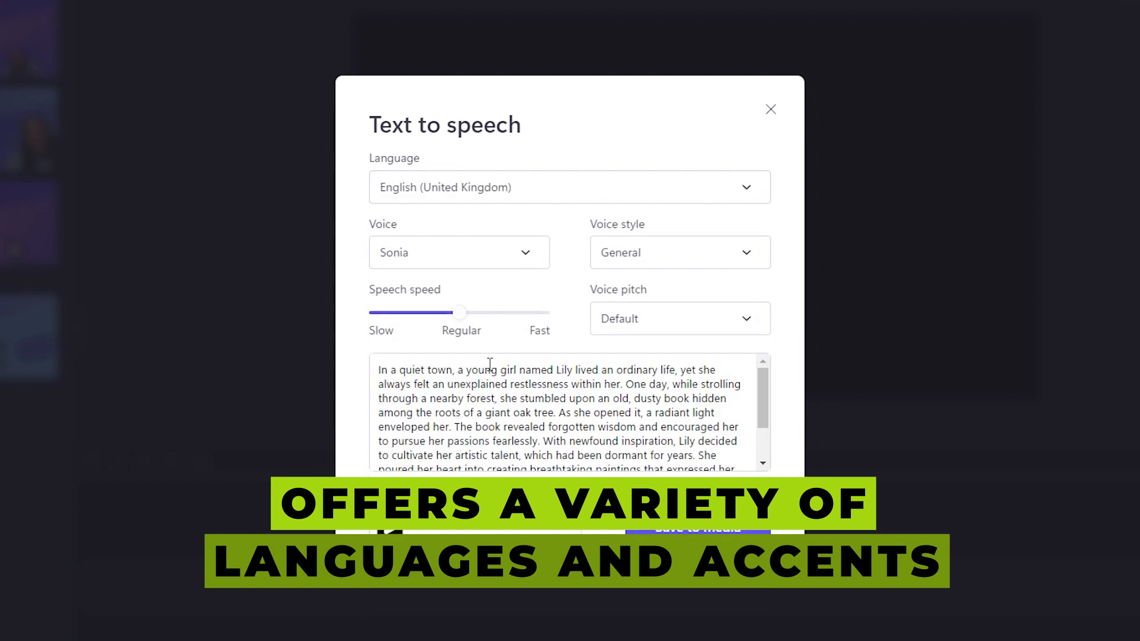
click(437, 260)
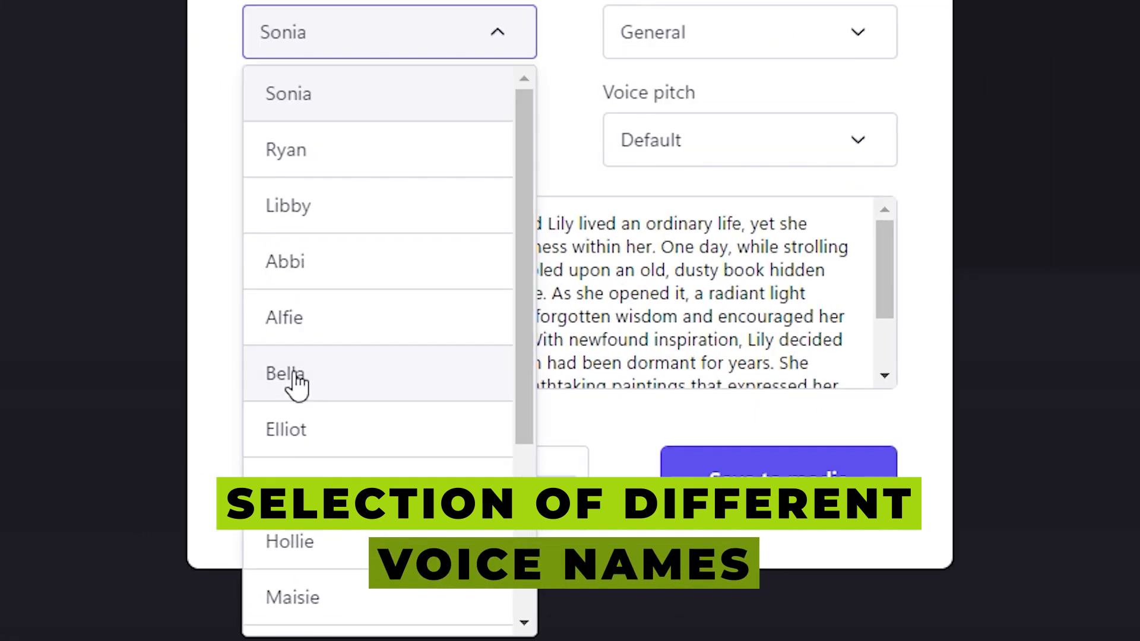
click(421, 448)
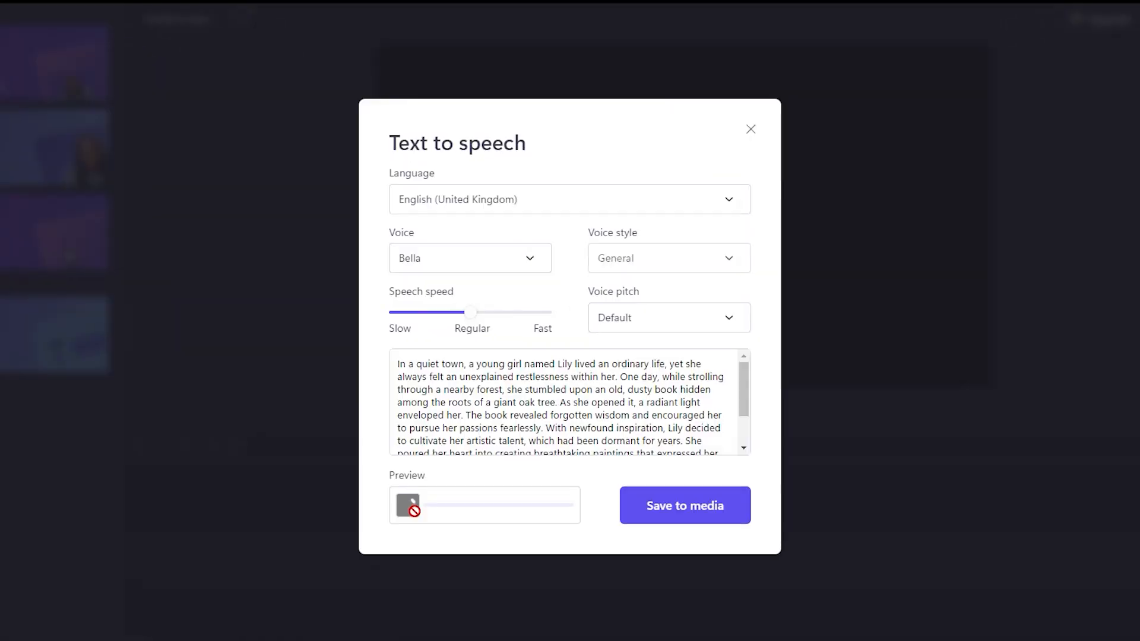
click(409, 506)
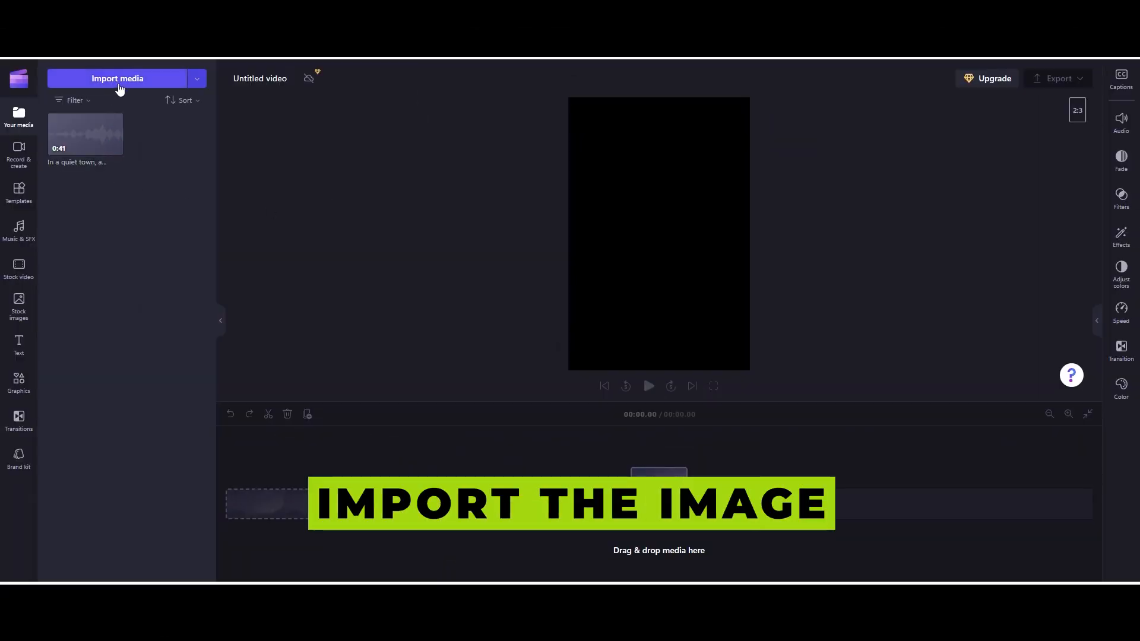
Step: Import the DreamShaper image into the project media and add the voiceover audio to the timeline
click(120, 85)
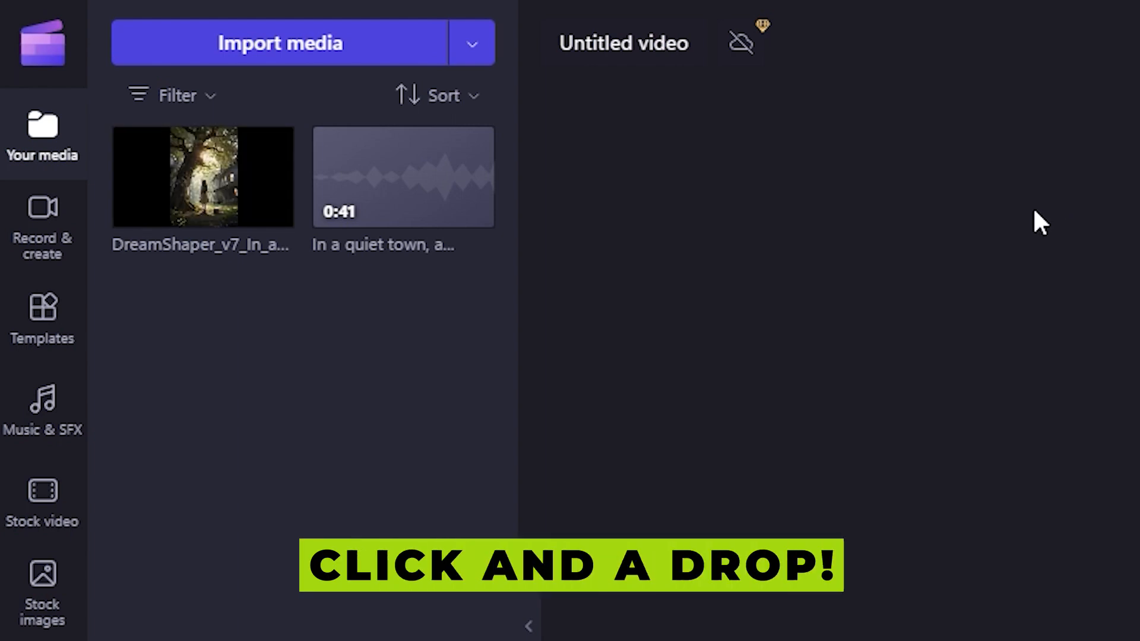
mouse_move(403, 163)
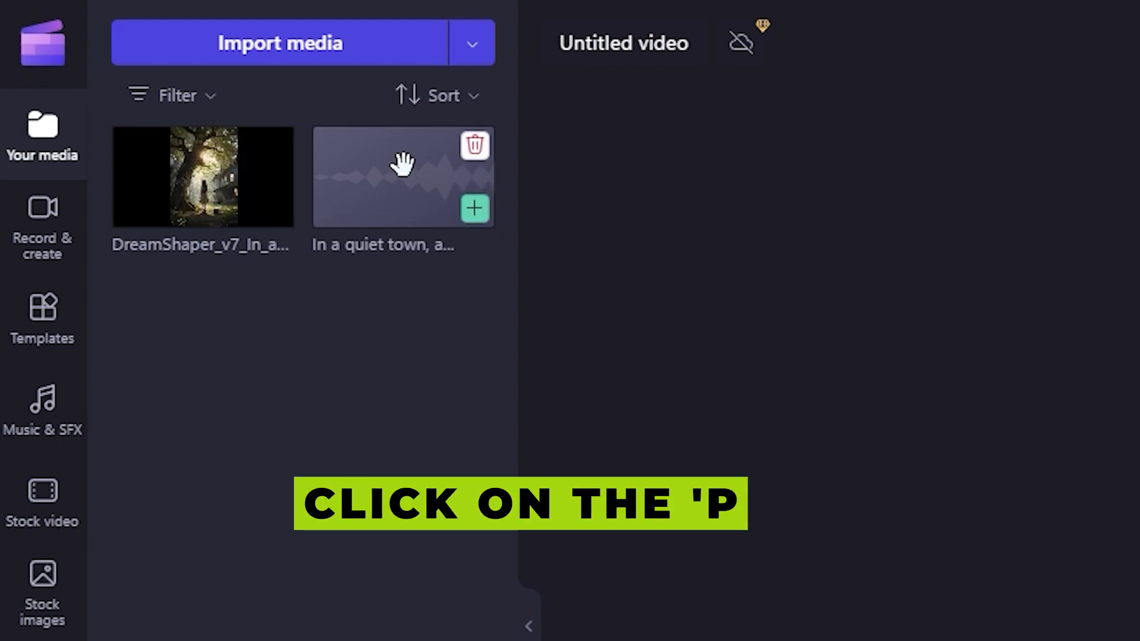
click(475, 209)
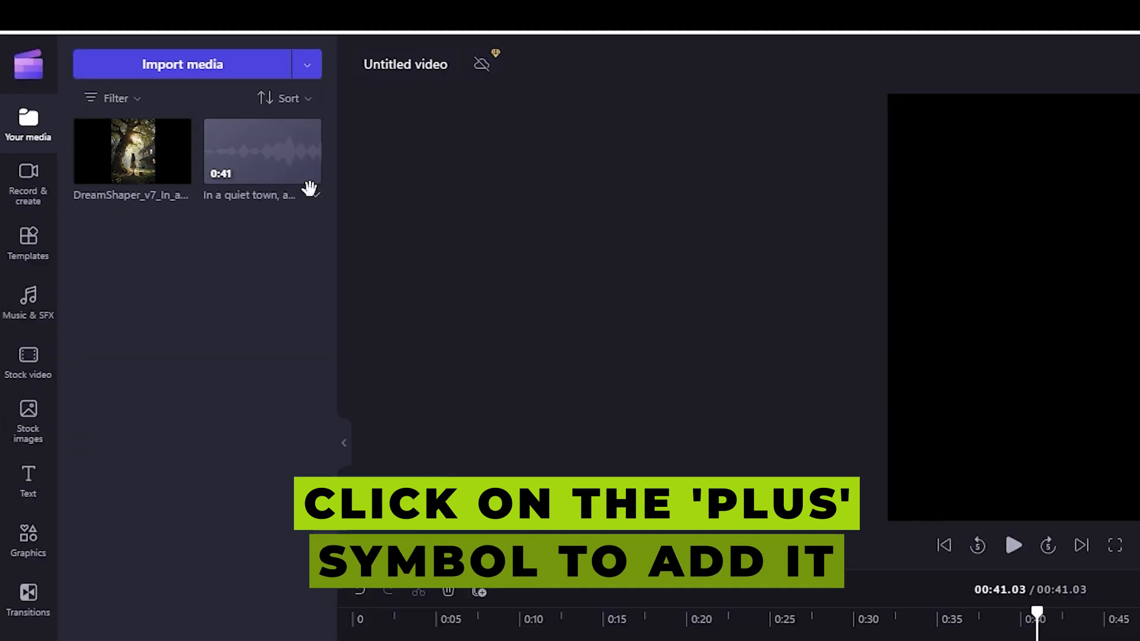
Step: Add the DreamShaper image to the timeline, then enlarge and reposition it so it extends beyond the frame edges
mouse_move(277, 238)
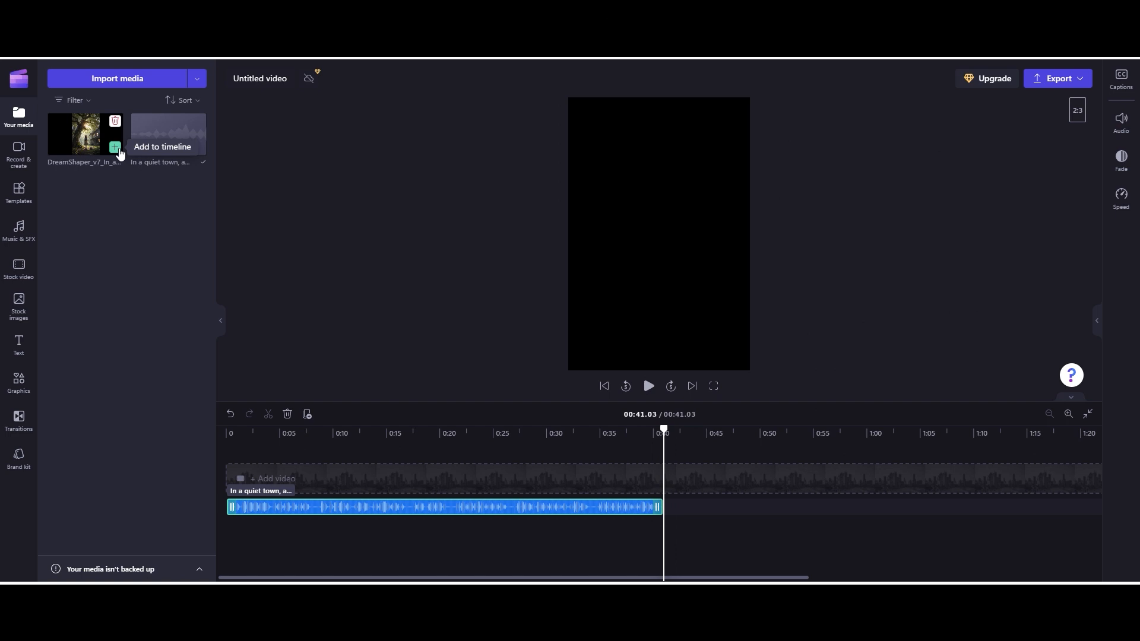
click(117, 148)
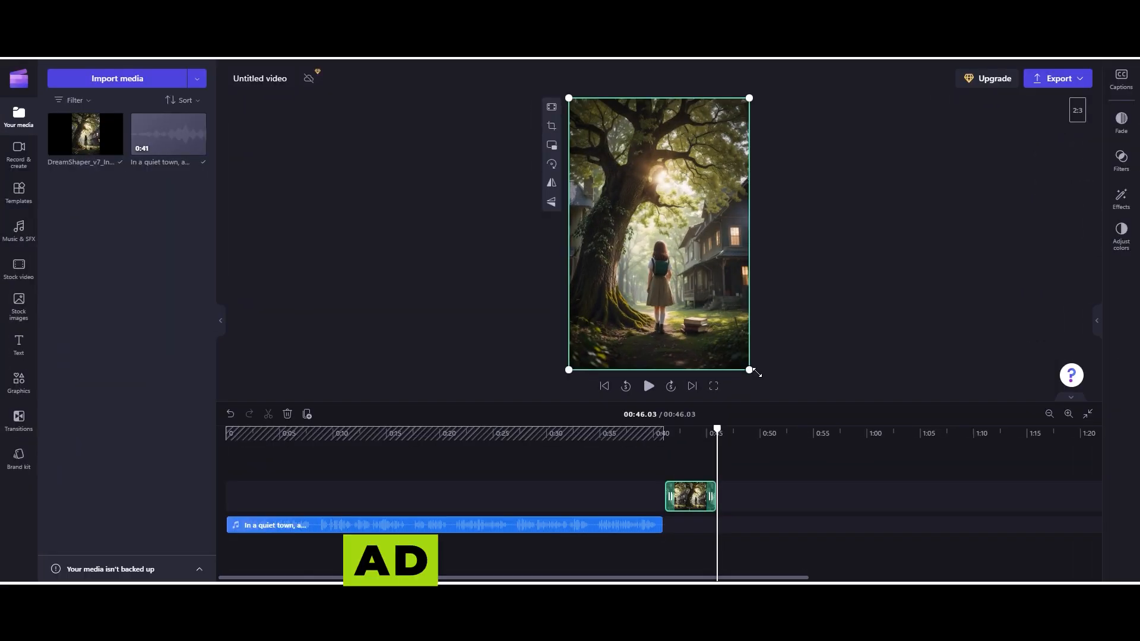
drag(751, 372, 797, 435)
drag(713, 313, 683, 284)
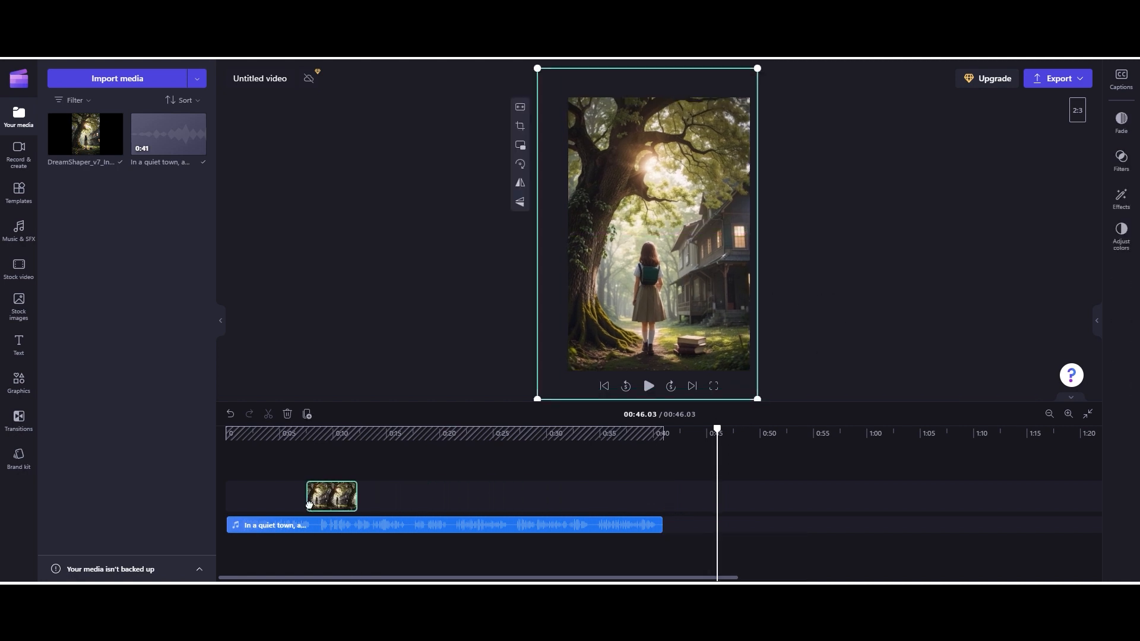
Step: Move the image clip to the start of the timeline and extend it to the end of the voiceover
click(241, 509)
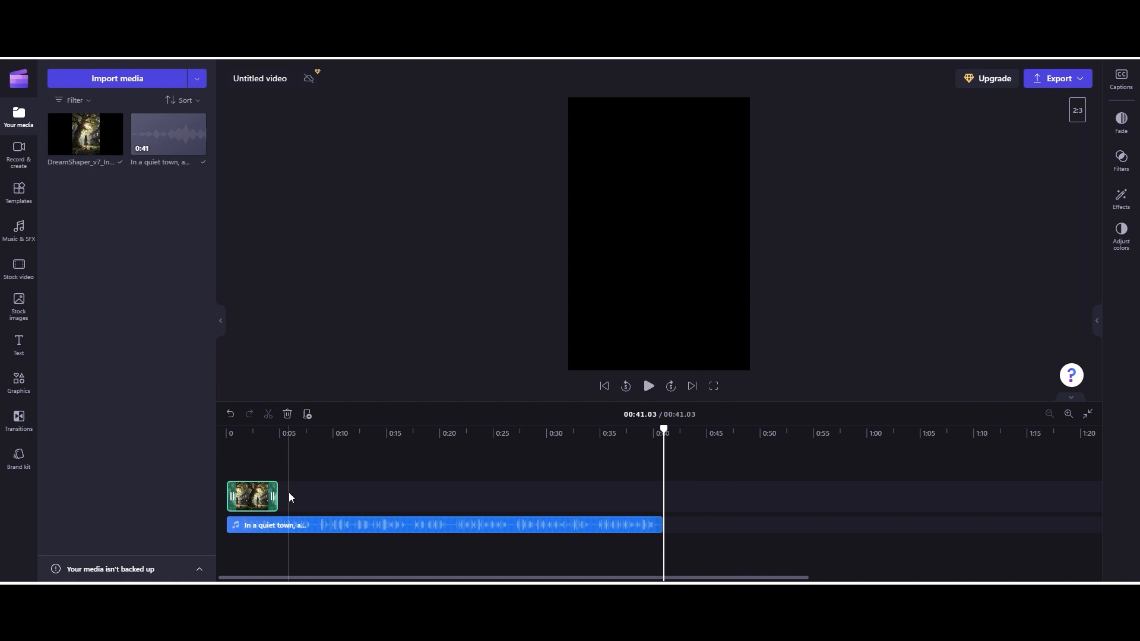
drag(282, 496, 665, 502)
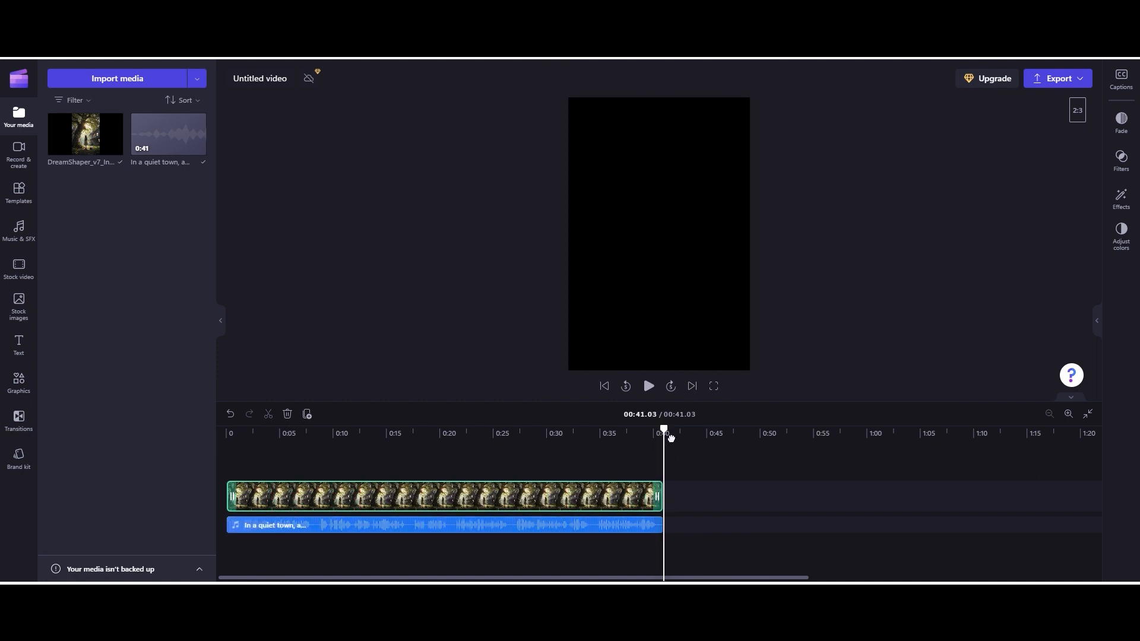
Step: Move the playhead back toward the start and play part of the video to check image and voiceover
drag(672, 437, 341, 440)
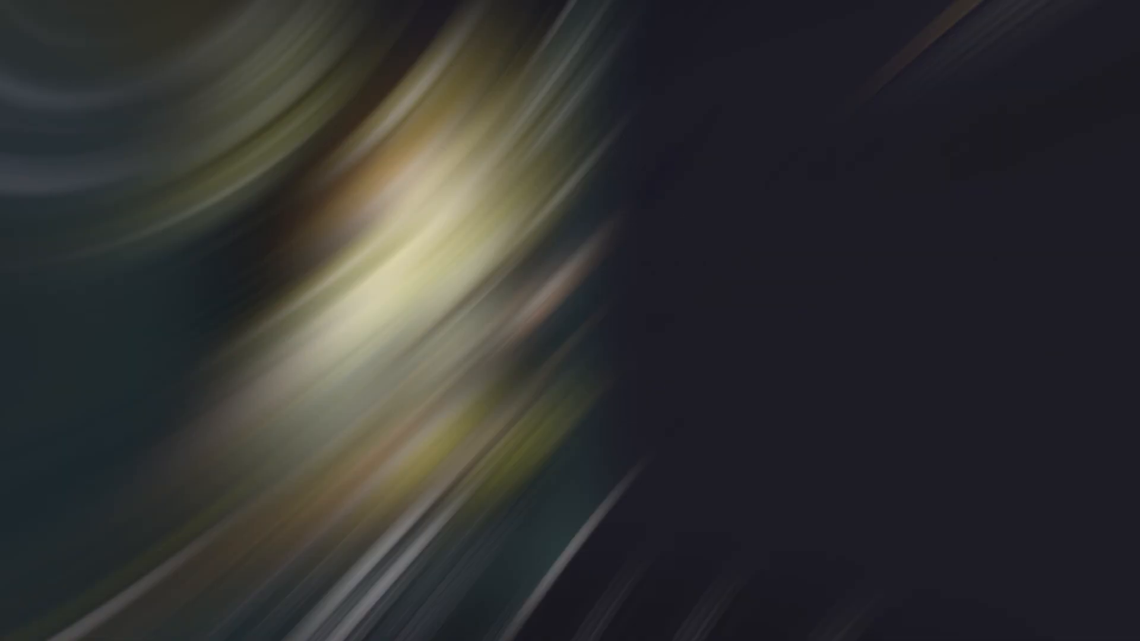
click(650, 387)
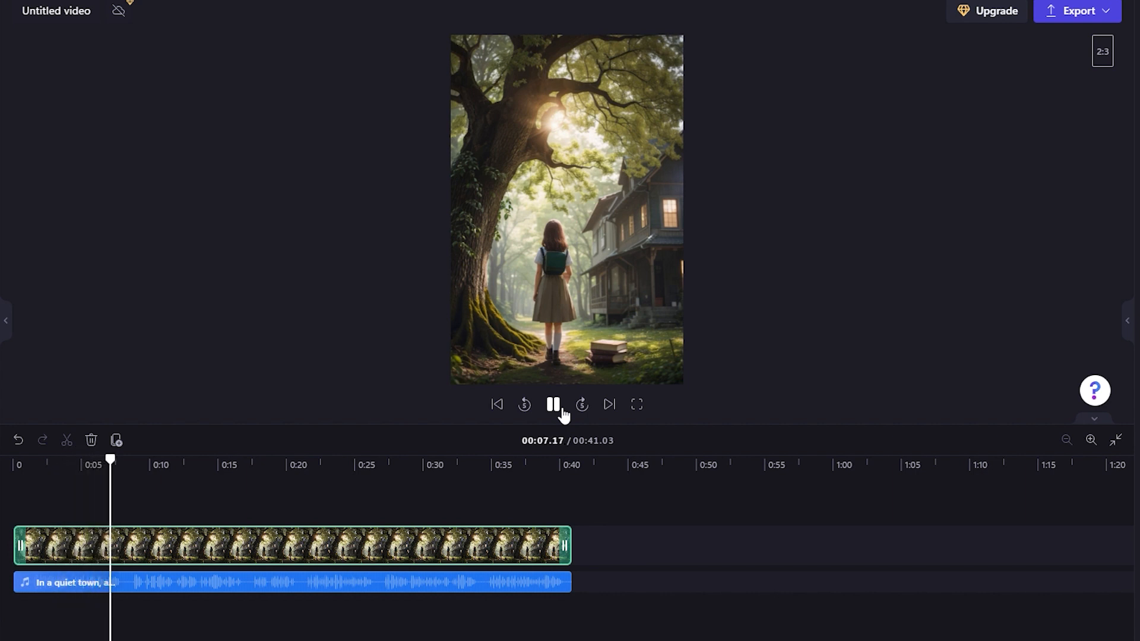
click(554, 406)
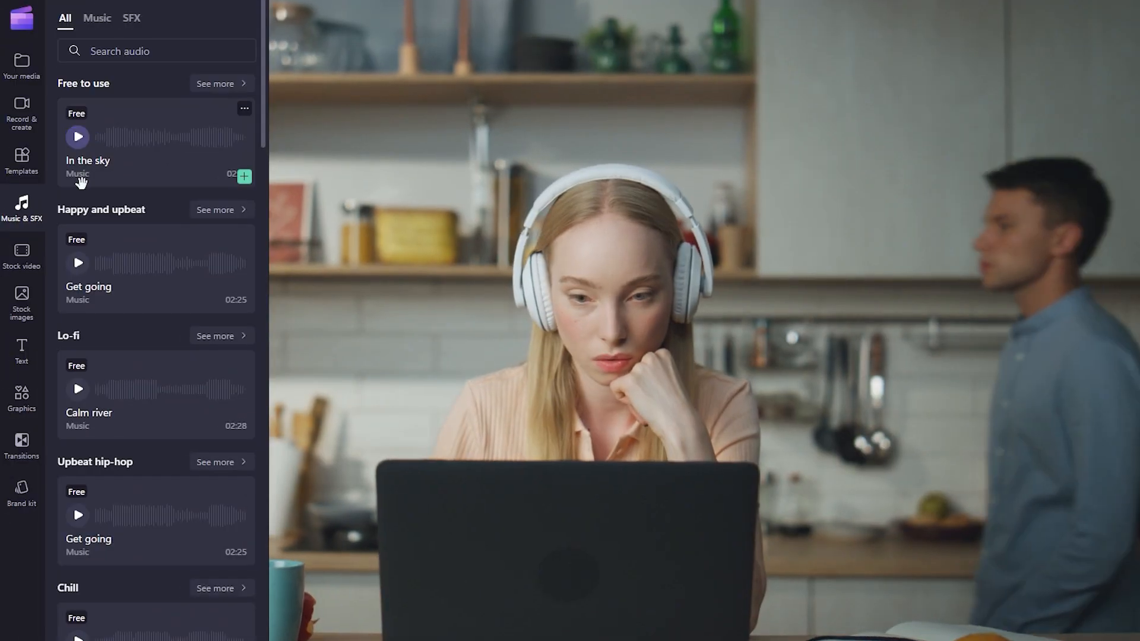
Step: Sample free tracks from the Happy and upbeat, Lo-fi, Upbeat hip-hop and Chill music categories
click(128, 228)
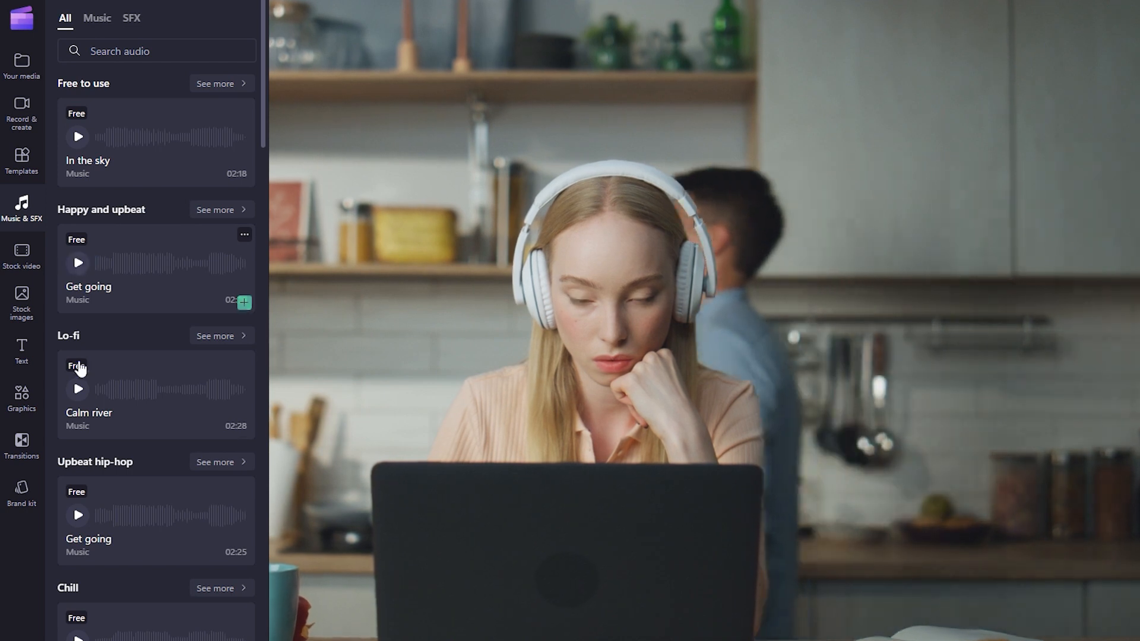
click(78, 389)
click(78, 516)
scroll(78, 518, down, 1)
click(78, 567)
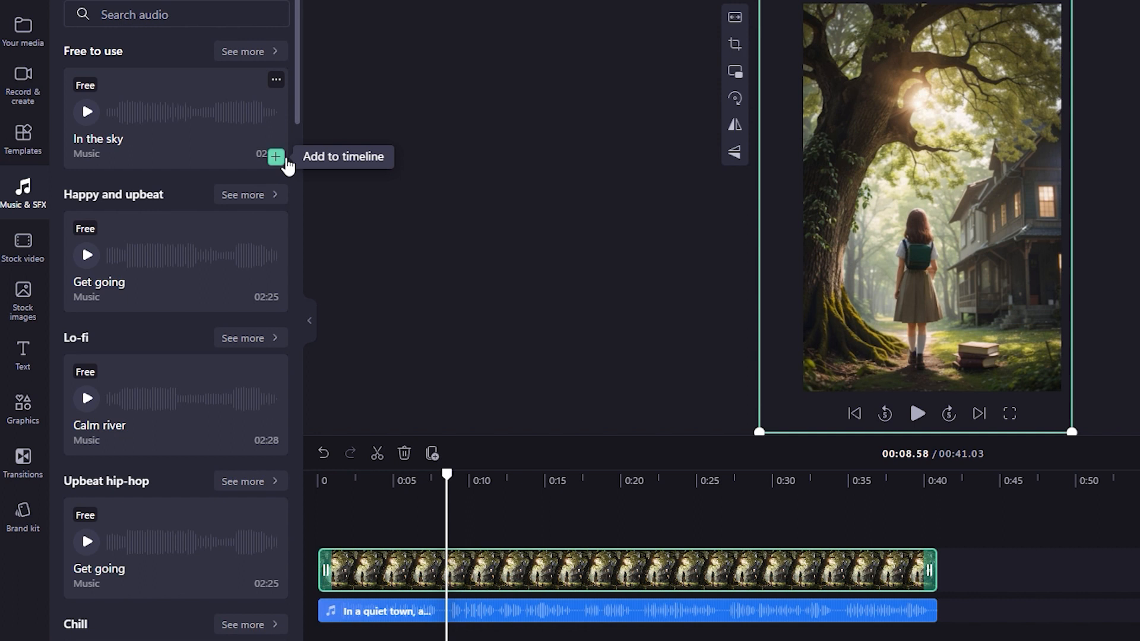
Step: Add the free track "In the sky" to the timeline and trim its end to match the voiceover and image
click(281, 160)
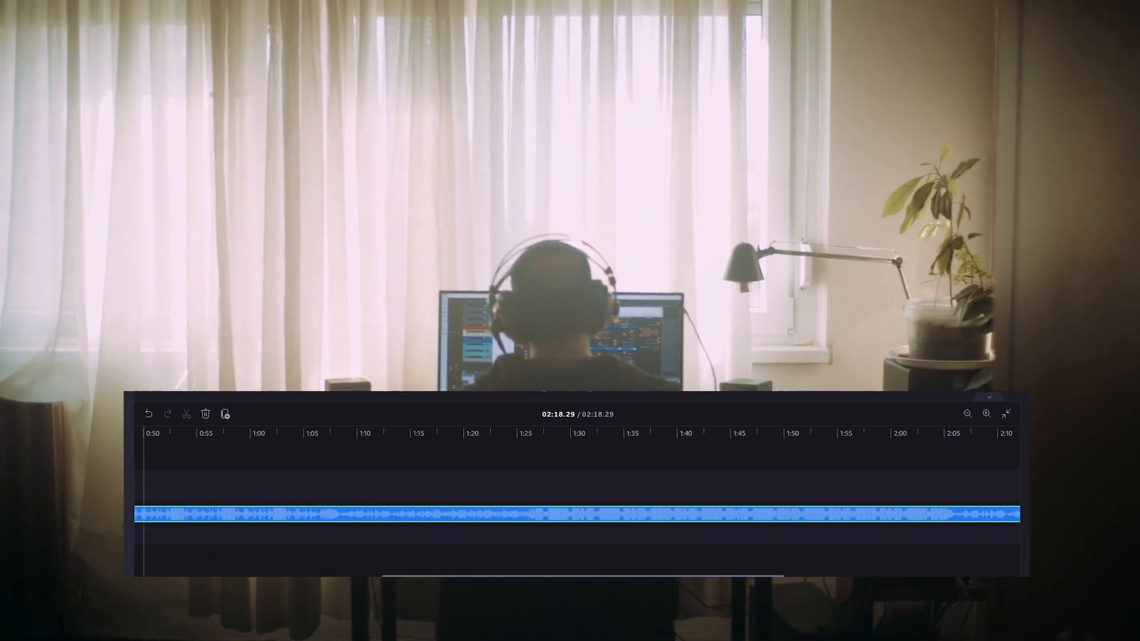
scroll(577, 505, right, 3)
drag(892, 515, 190, 511)
scroll(407, 560, left, 5)
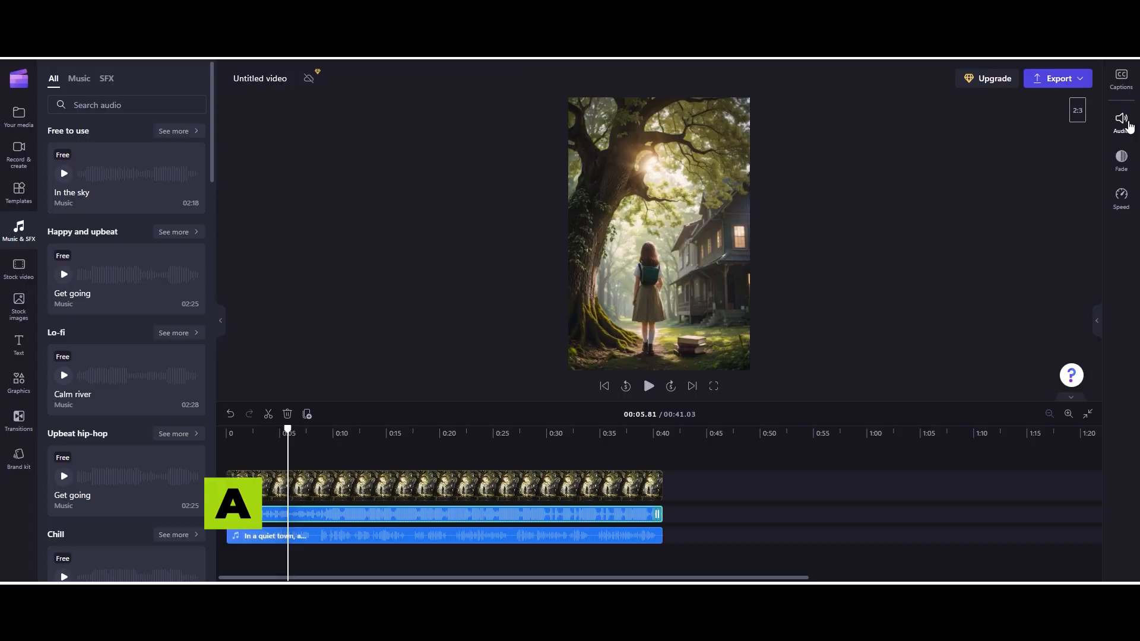
Step: Open the audio settings of the background music clip
click(1122, 120)
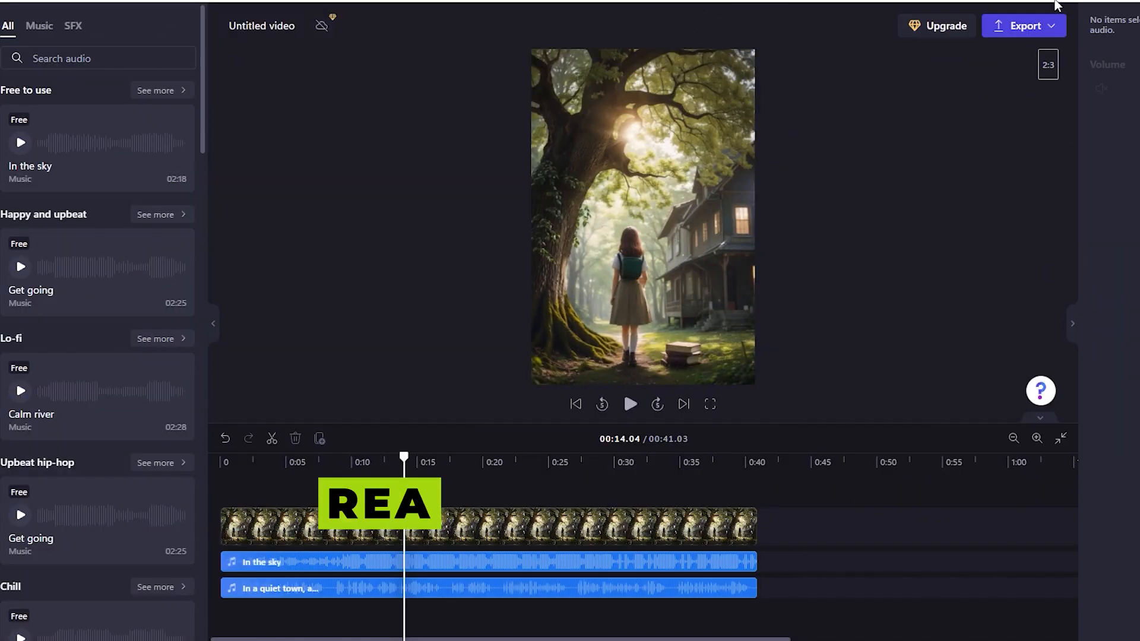
Step: Export the finished video in 1080p quality
click(1045, 30)
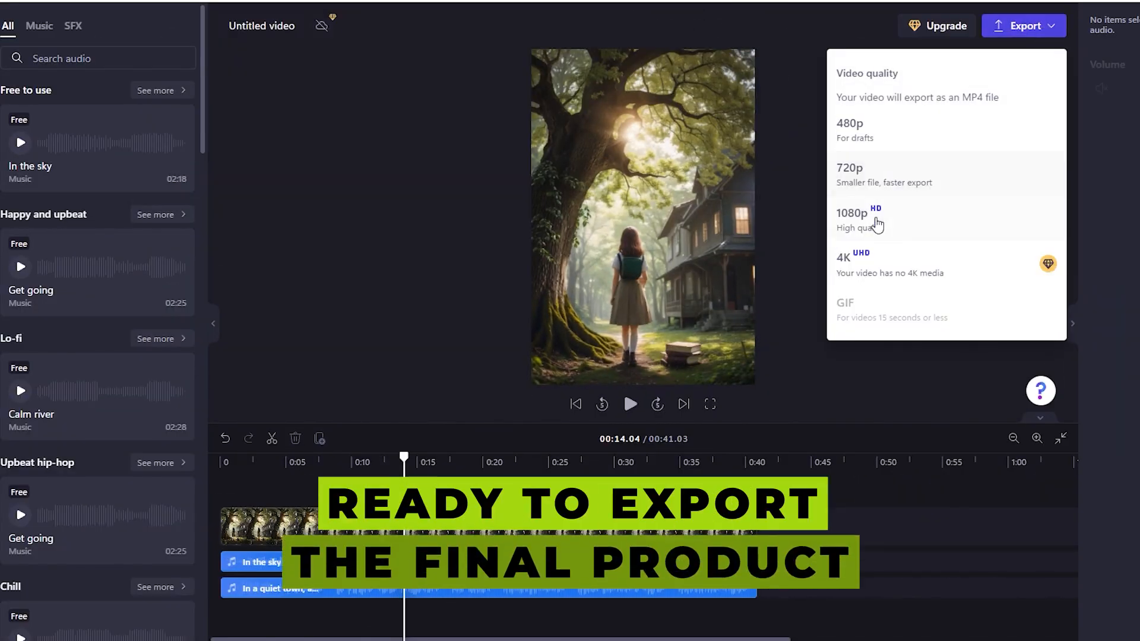
click(853, 218)
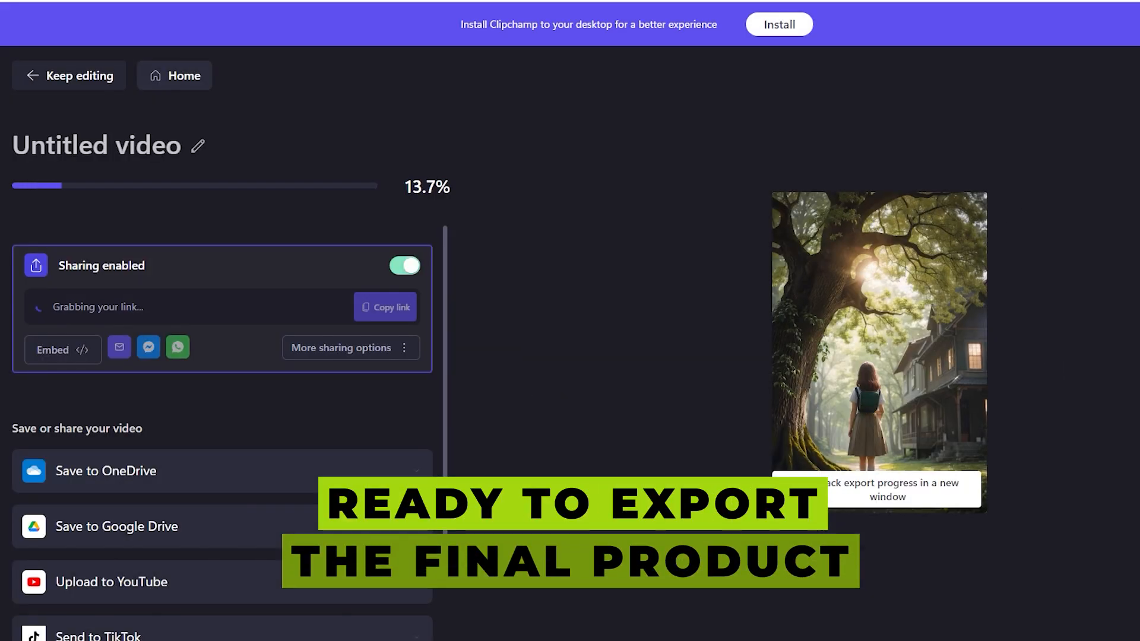